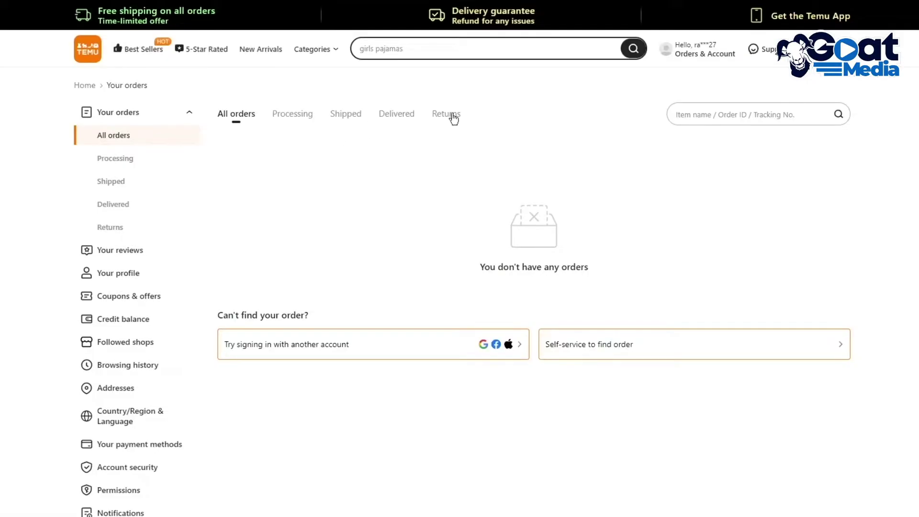
Scroll through Temu's Top picks and switch to the Best Sellers product listing
{"action": "scroll", "coordinate": [166, 113], "scroll_direction": "down", "scroll_amount": 10}
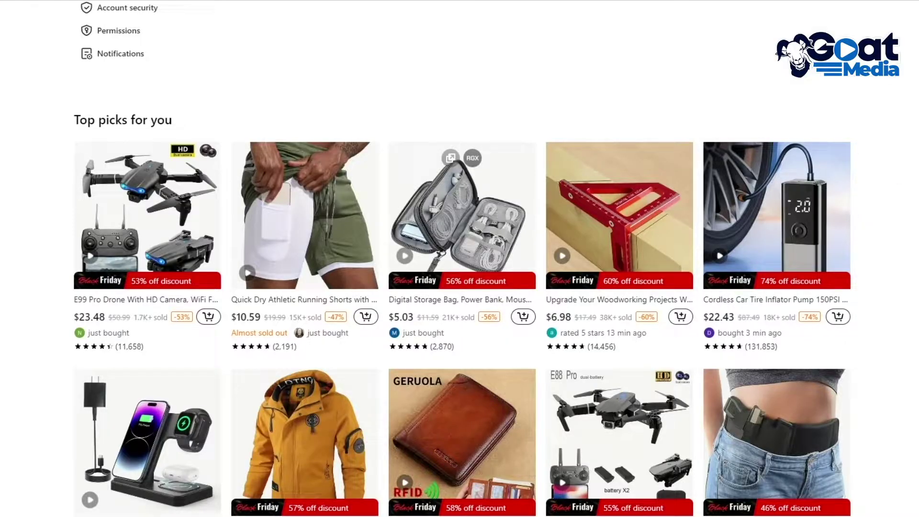
{"action": "scroll", "coordinate": [898, 191], "scroll_direction": "down", "scroll_amount": 5}
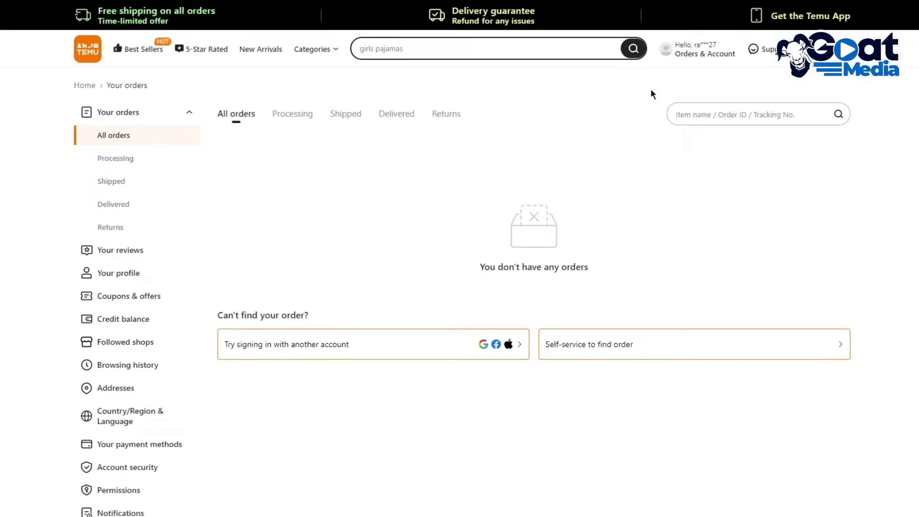
{"action": "mouse_move", "coordinate": [718, 55]}
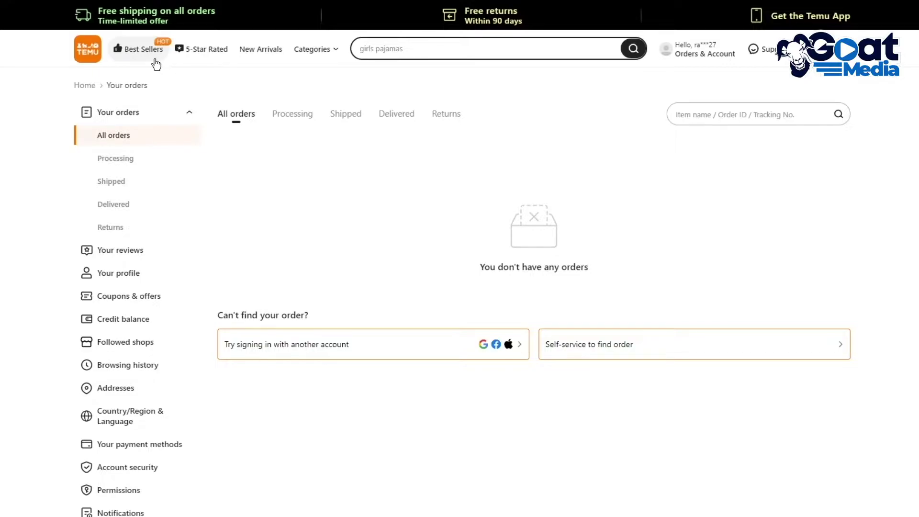
{"action": "left_click", "coordinate": [154, 60]}
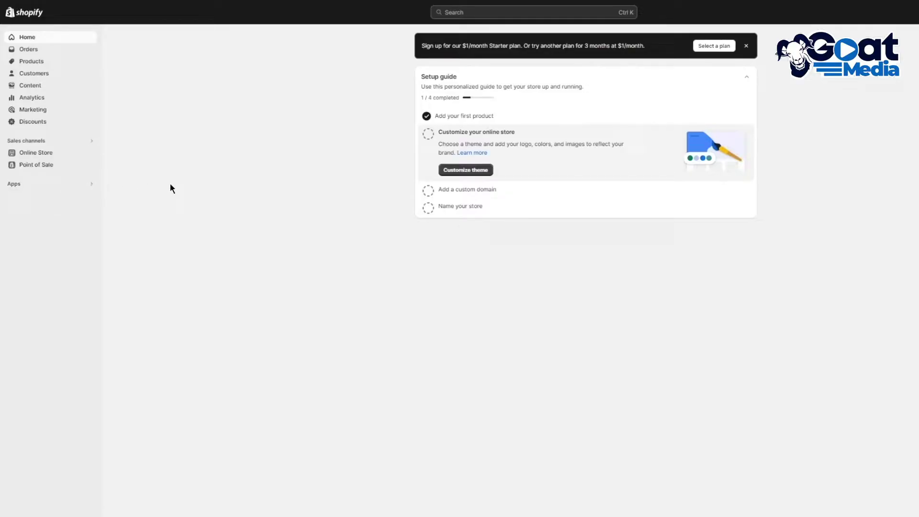
Go from Apps through All recommended apps to the full Shopify App Store
{"action": "left_click", "coordinate": [74, 188]}
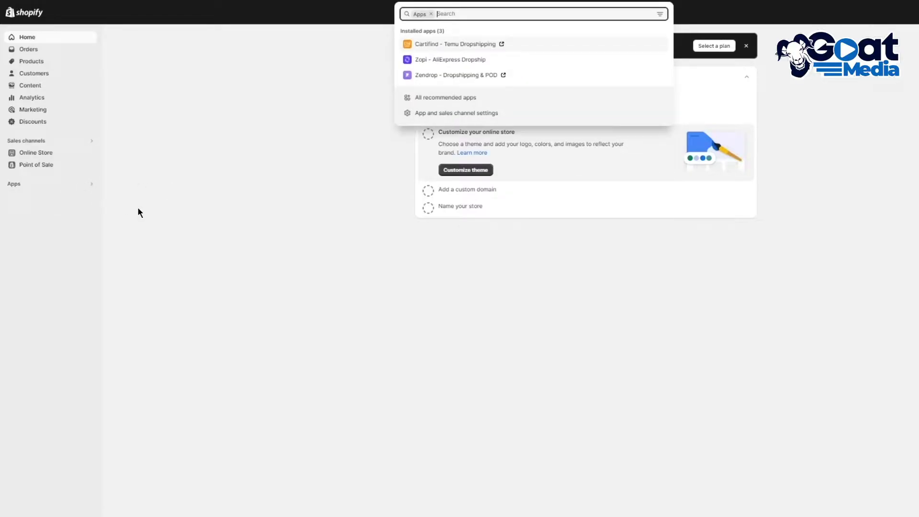
{"action": "left_click", "coordinate": [423, 97]}
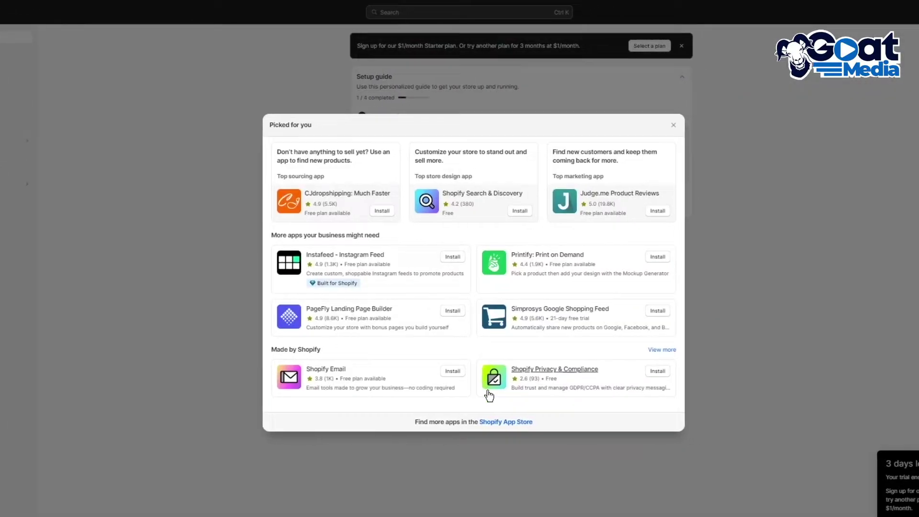
{"action": "left_click", "coordinate": [480, 422]}
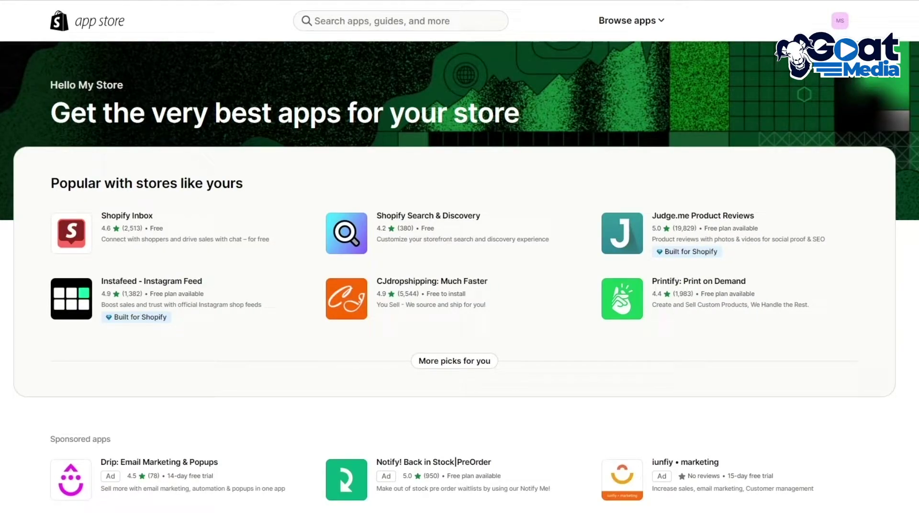
Search the Shopify App Store for 'temu', bringing up 10 dropshipping apps
{"action": "left_click", "coordinate": [433, 13]}
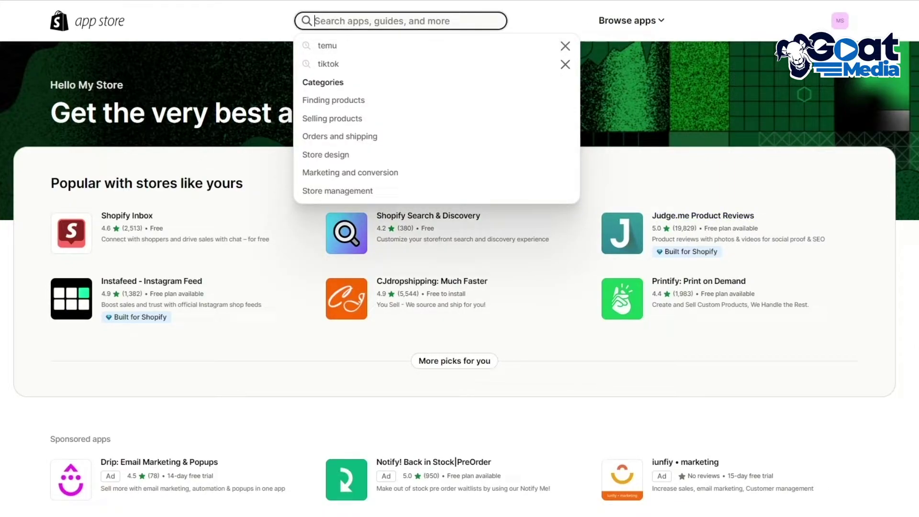
{"action": "left_click", "coordinate": [363, 44]}
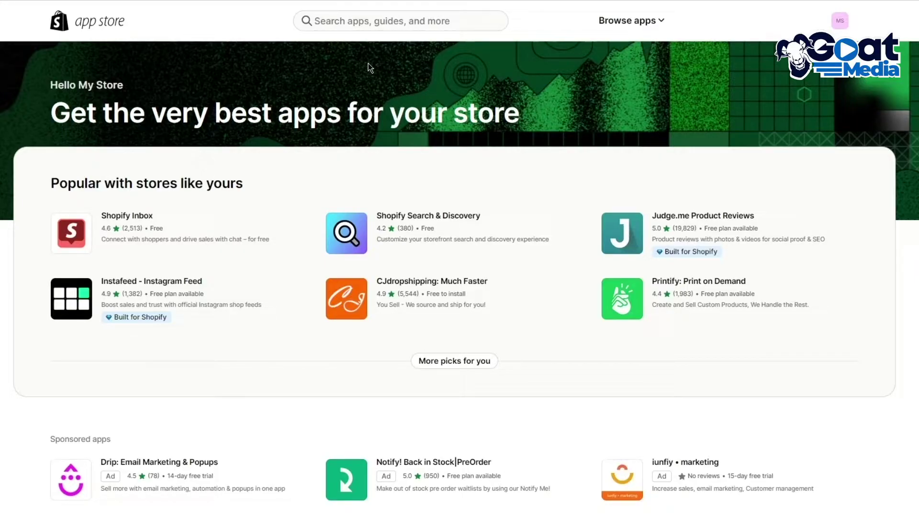
{"action": "left_click", "coordinate": [366, 21]}
{"action": "left_click", "coordinate": [363, 49]}
{"action": "type", "text": "temu"}
{"action": "key", "text": "Return"}
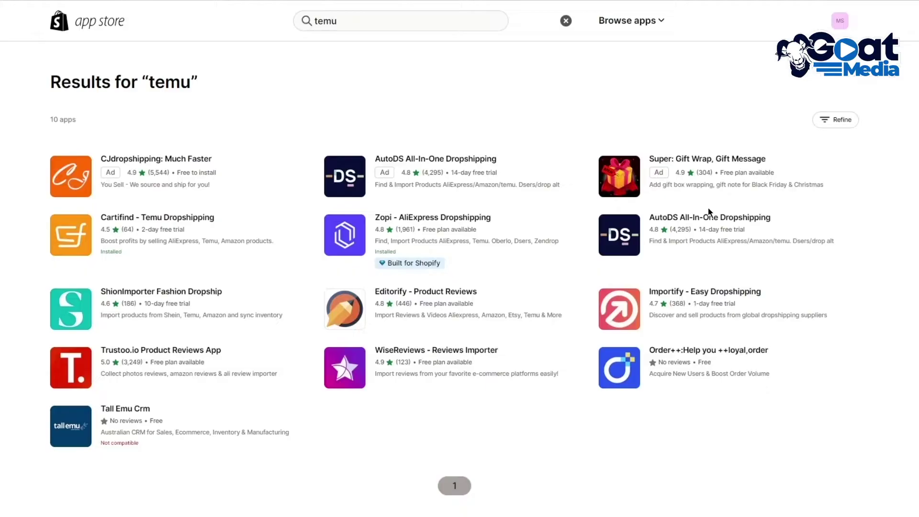
Review the CJdropshipping: Much Faster app details and begin installing it
{"action": "left_click", "coordinate": [206, 160]}
{"action": "scroll", "coordinate": [256, 275], "scroll_direction": "down", "scroll_amount": 5}
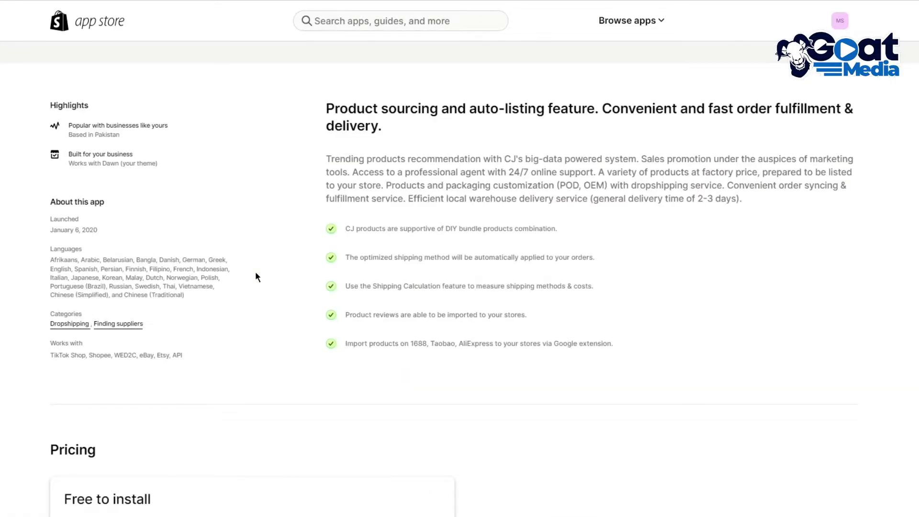
{"action": "scroll", "coordinate": [285, 201], "scroll_direction": "down", "scroll_amount": 3}
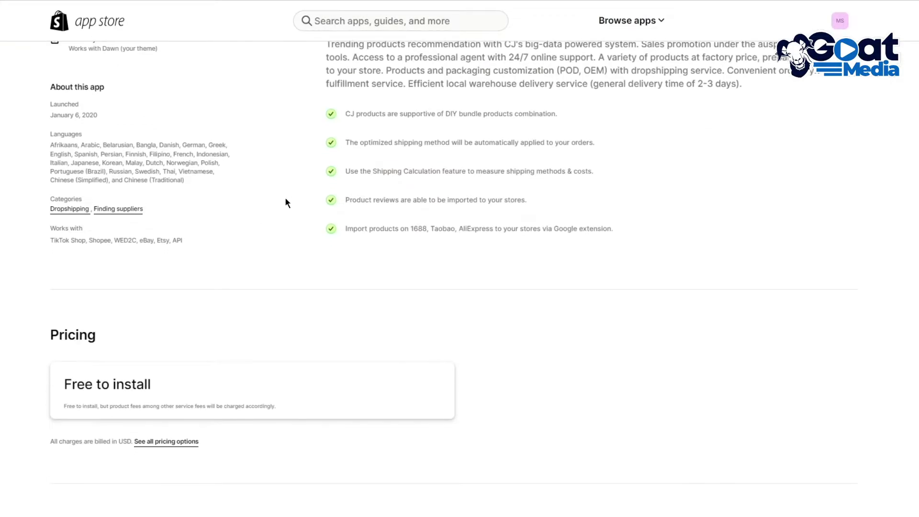
{"action": "scroll", "coordinate": [288, 202], "scroll_direction": "down", "scroll_amount": 5}
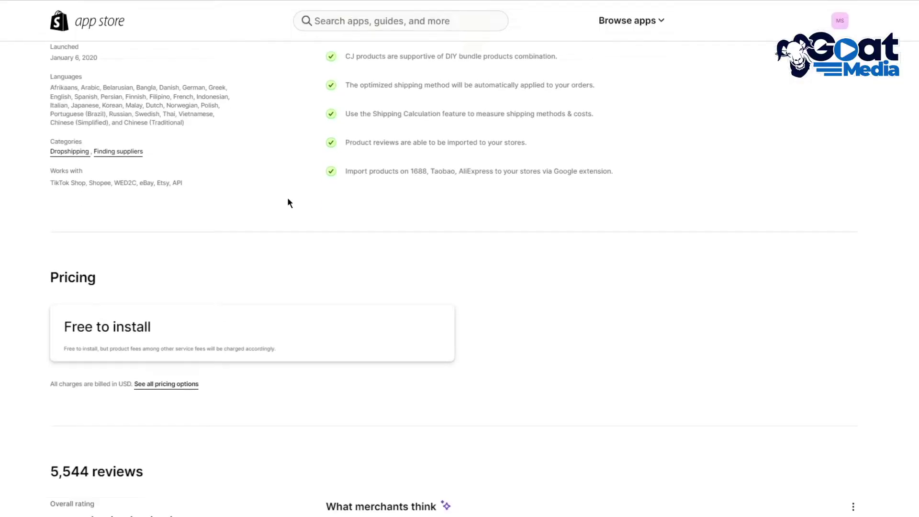
{"action": "scroll", "coordinate": [288, 202], "scroll_direction": "up", "scroll_amount": 7}
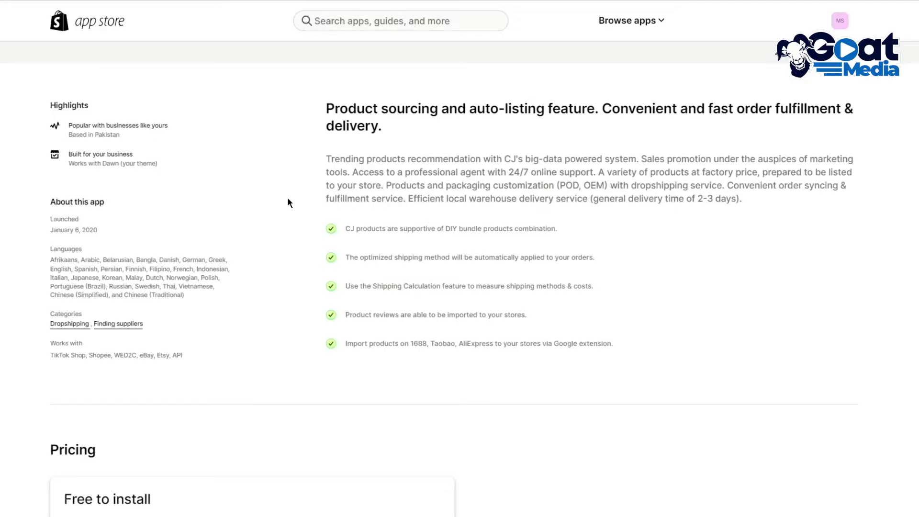
{"action": "scroll", "coordinate": [288, 197], "scroll_direction": "up", "scroll_amount": 7}
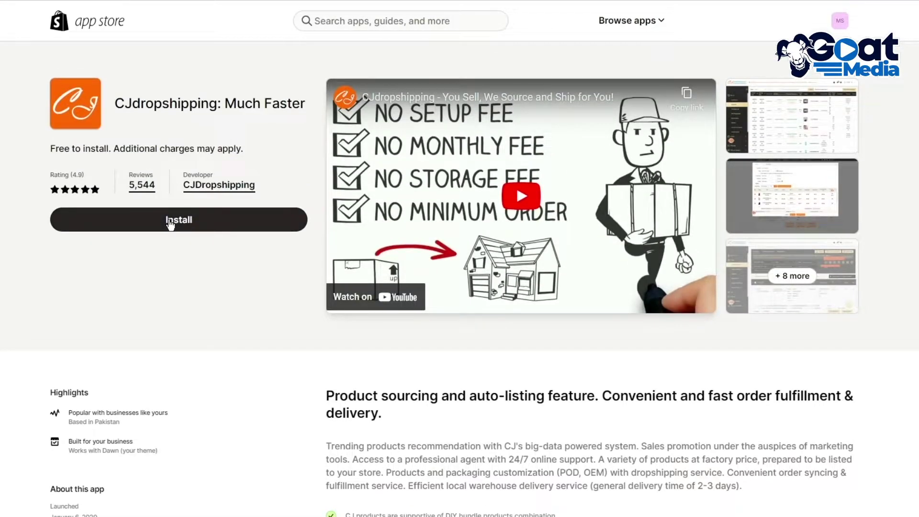
{"action": "left_click", "coordinate": [170, 222]}
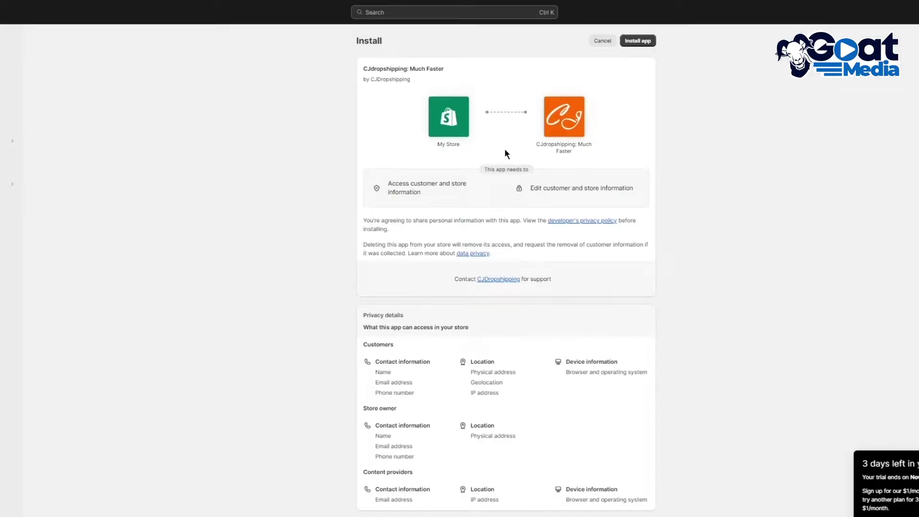
Accept the requested permissions and install CJdropshipping: Much Faster on My Store
{"action": "left_click", "coordinate": [636, 42]}
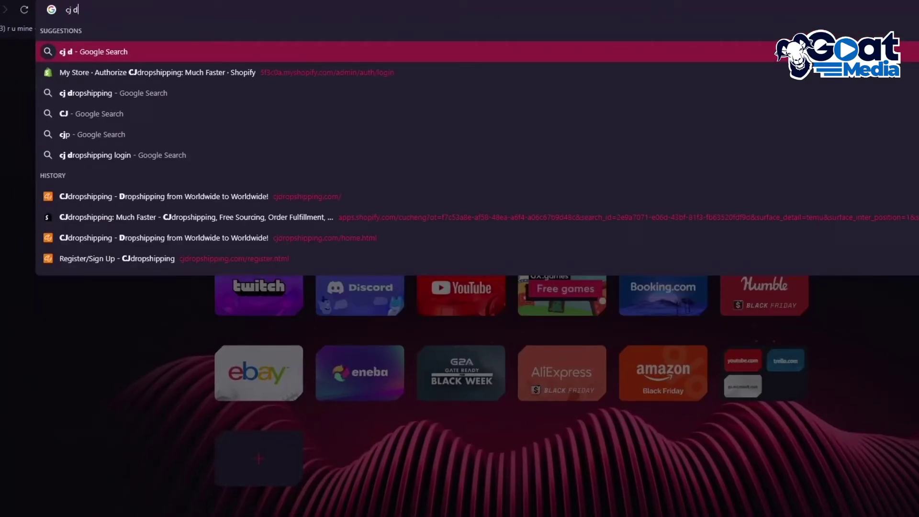
Search the web for 'cj drop' to reach the CJdropshipping site
{"action": "type", "text": "rop"}
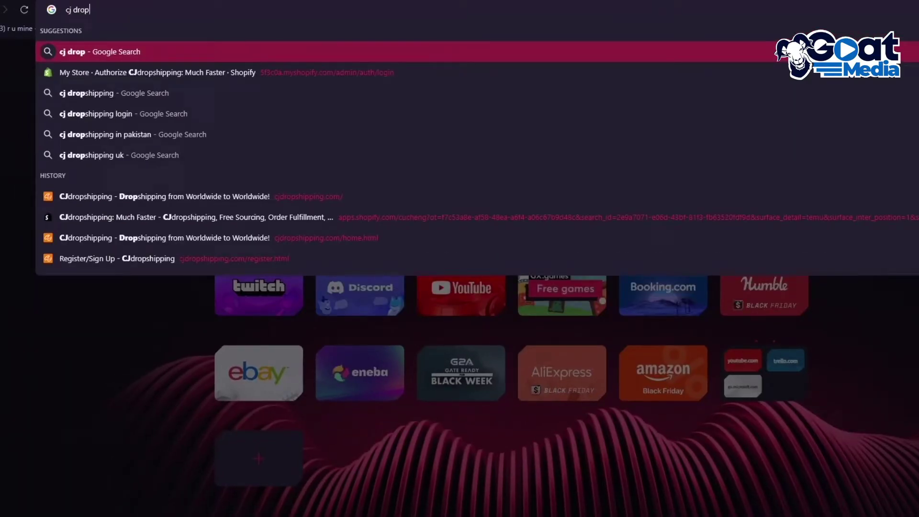
{"action": "key", "text": "Return"}
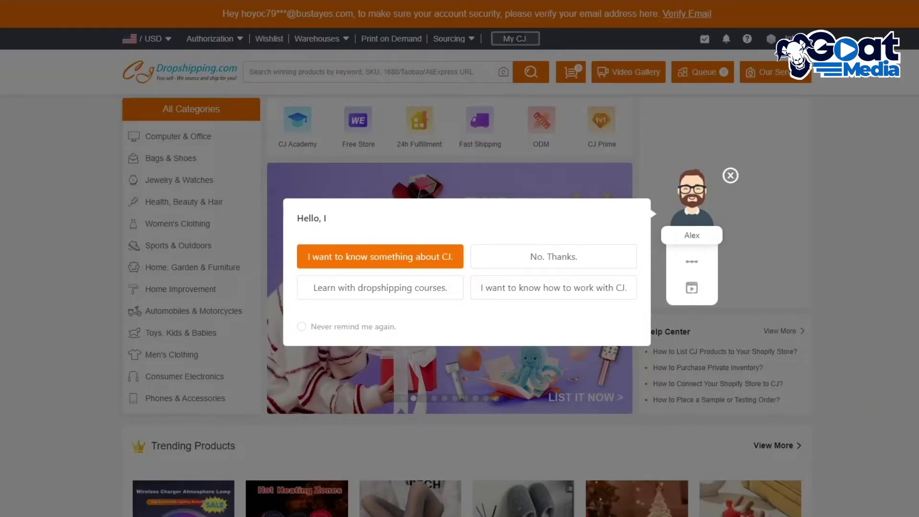
Dismiss the CJdropshipping chat greeting dialog
{"action": "left_click", "coordinate": [746, 176]}
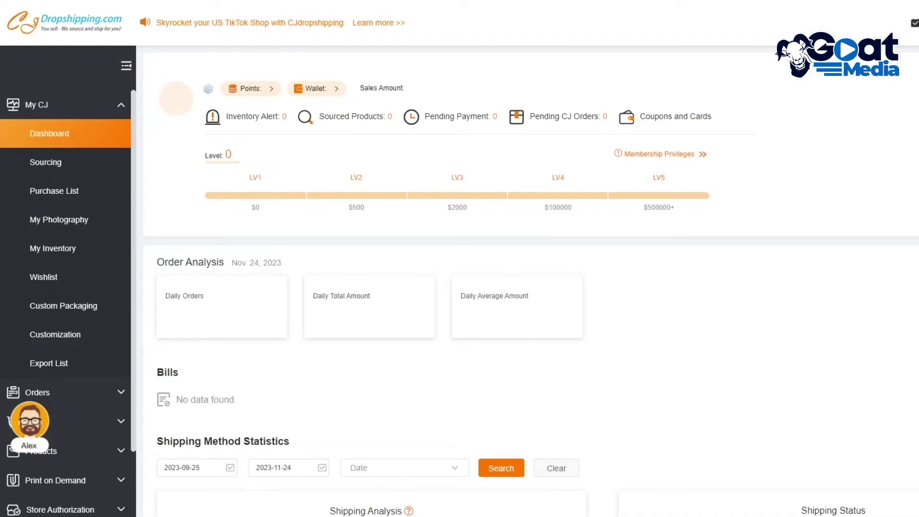
Go to the Shopify page under Store Authorization, which shows no authorized stores
{"action": "scroll", "coordinate": [82, 243], "scroll_direction": "down", "scroll_amount": 2}
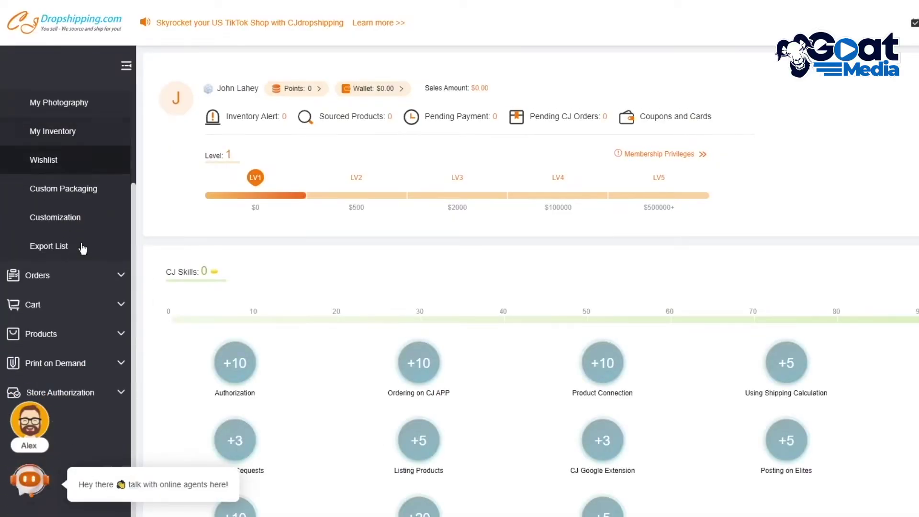
{"action": "left_click", "coordinate": [108, 387]}
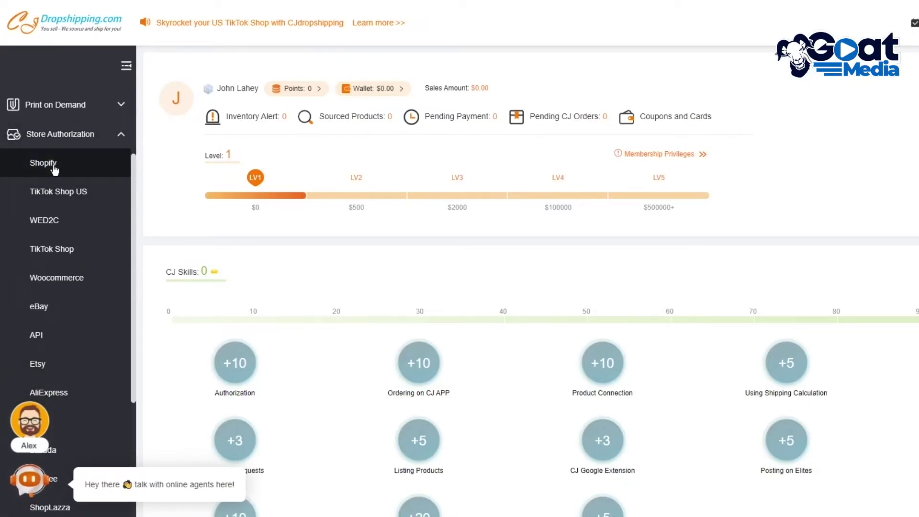
{"action": "left_click", "coordinate": [54, 167]}
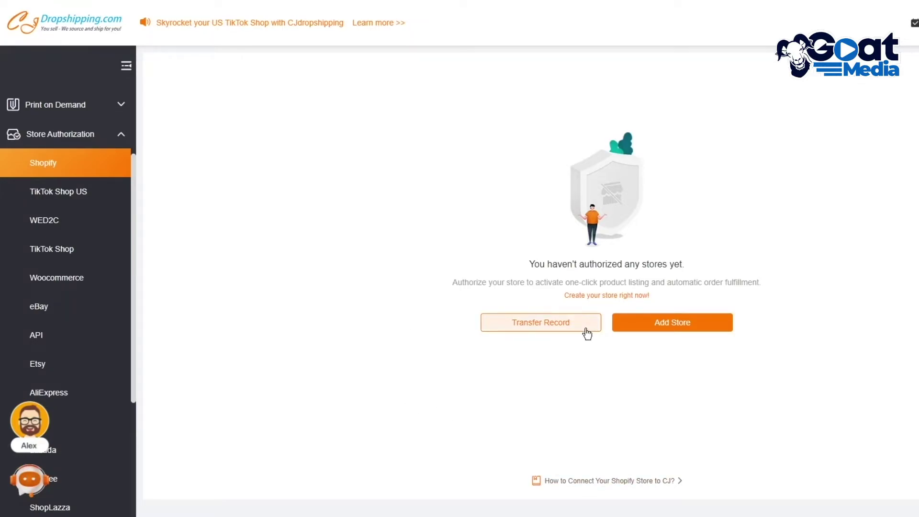
Start connecting a new Shopify store and open the CJdropshipping app in the store admin
{"action": "left_click", "coordinate": [716, 326]}
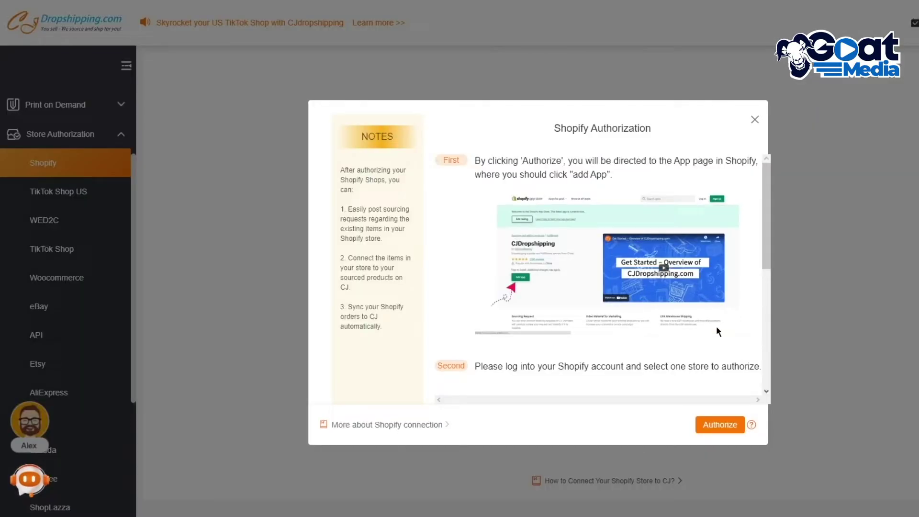
{"action": "left_click", "coordinate": [712, 425]}
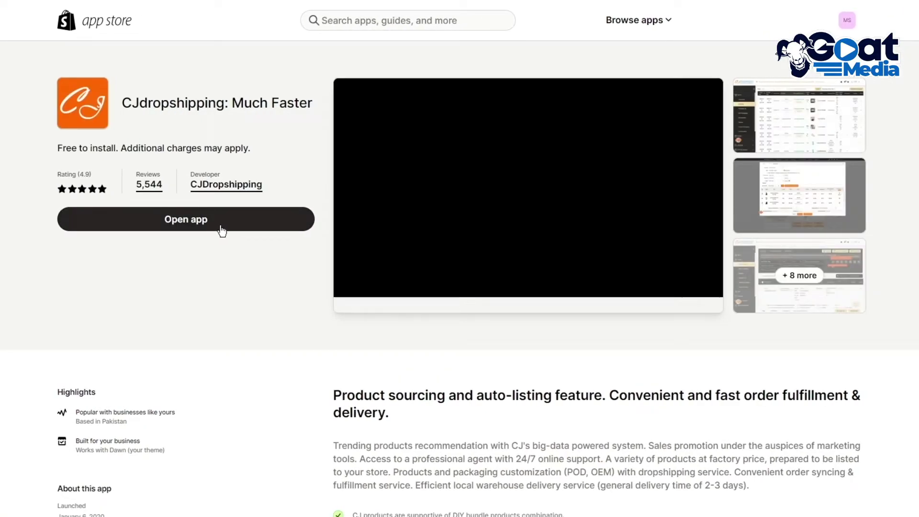
{"action": "left_click", "coordinate": [227, 231]}
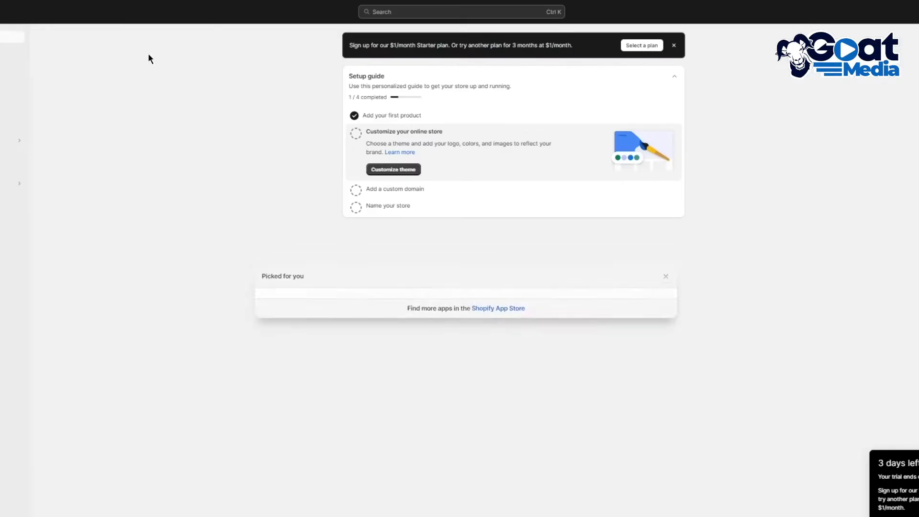
Authorize the store with the CJ account and accept the Store Authorization Agreement
{"action": "left_click", "coordinate": [900, 12]}
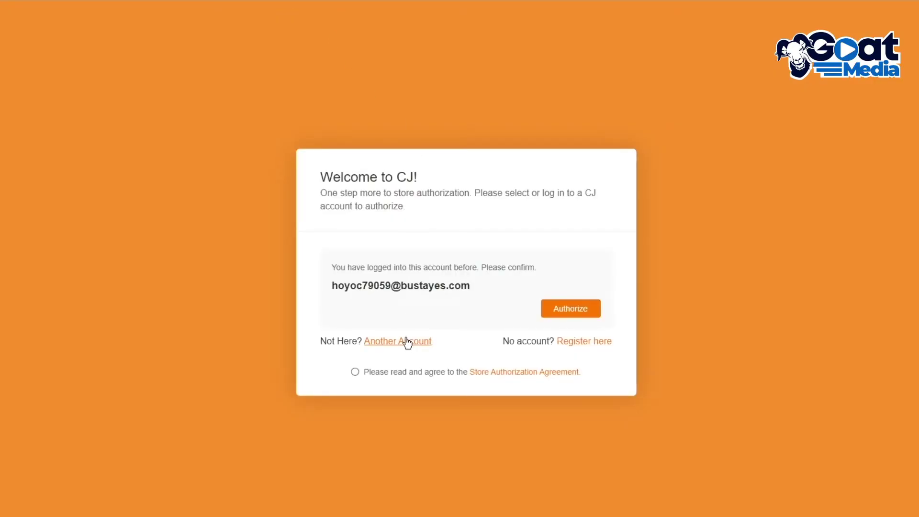
{"action": "left_click", "coordinate": [566, 309]}
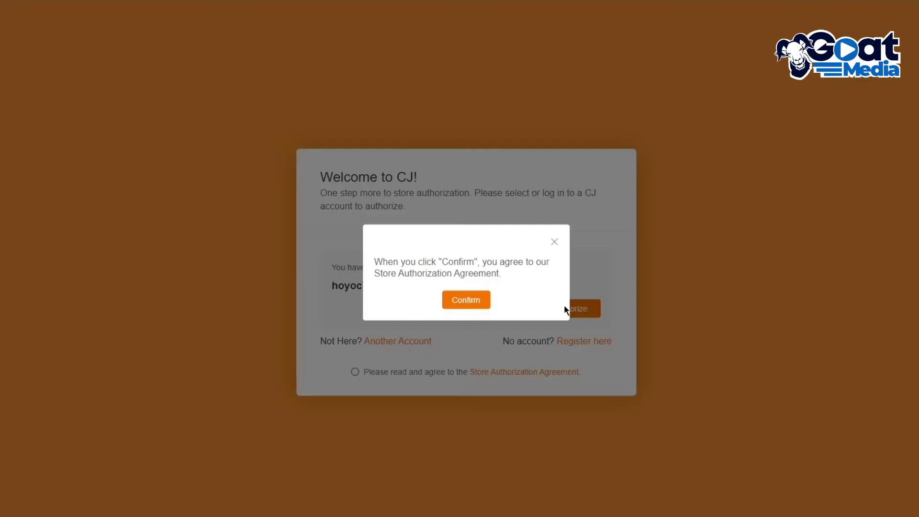
{"action": "left_click", "coordinate": [483, 307]}
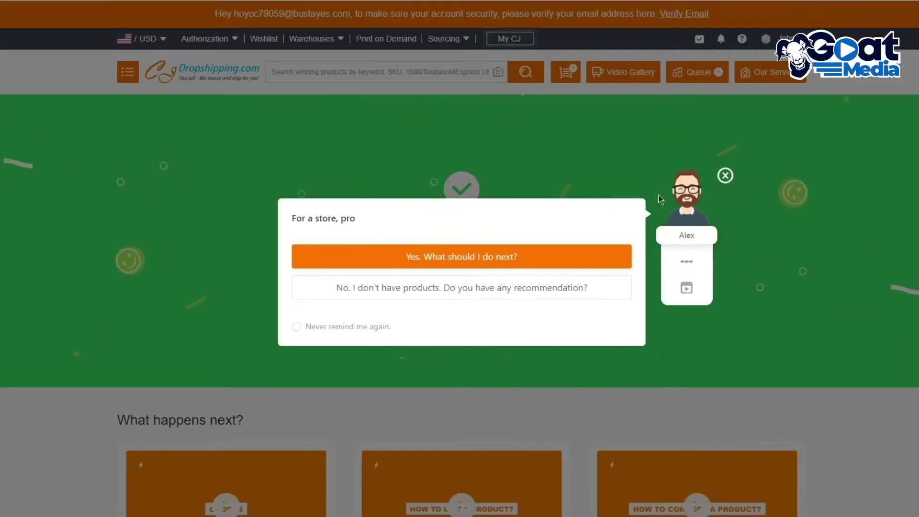
Dismiss the assistant's question popup and browse the current CJdropshipping page
{"action": "left_click", "coordinate": [726, 176]}
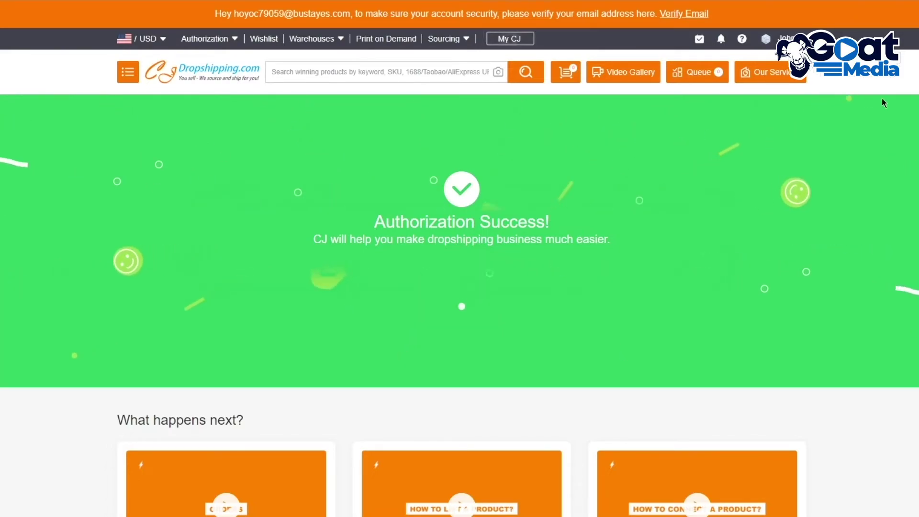
{"action": "scroll", "coordinate": [670, 229], "scroll_direction": "down", "scroll_amount": 5}
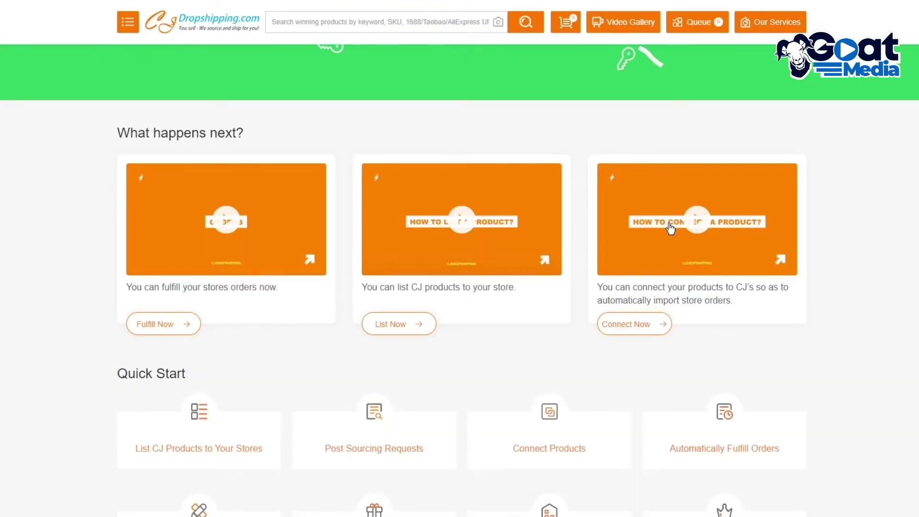
{"action": "scroll", "coordinate": [670, 229], "scroll_direction": "up", "scroll_amount": 5}
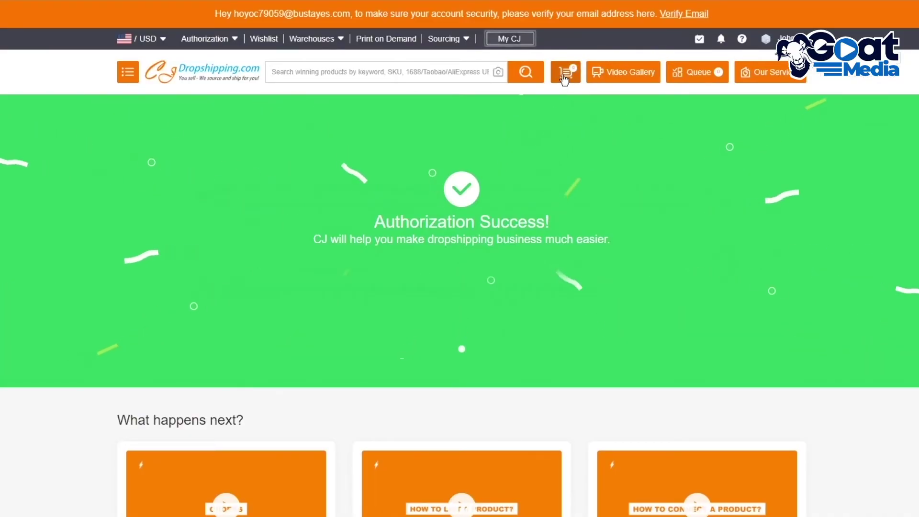
{"action": "scroll", "coordinate": [521, 194], "scroll_direction": "down", "scroll_amount": 10}
{"action": "scroll", "coordinate": [520, 191], "scroll_direction": "up", "scroll_amount": 10}
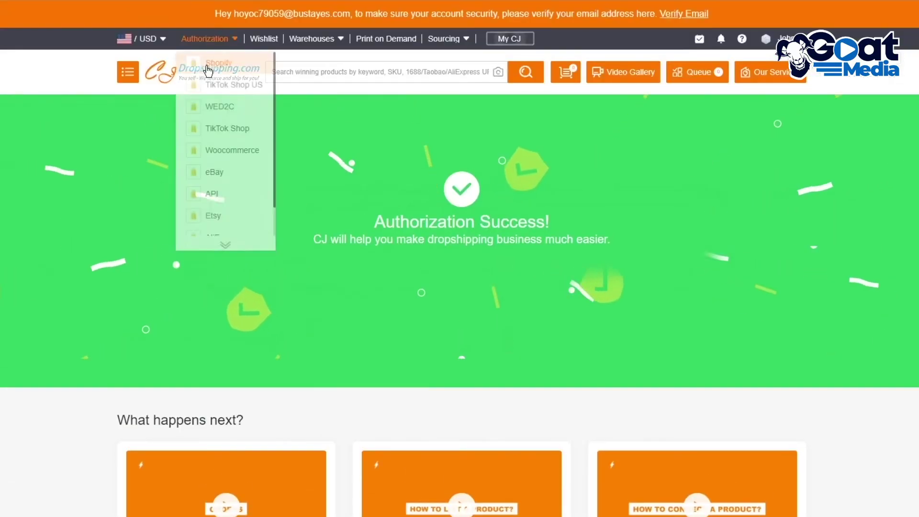
Return to the CJdropshipping home page, close the chat popup, and scroll down to the Winter Coat
{"action": "left_click", "coordinate": [191, 70]}
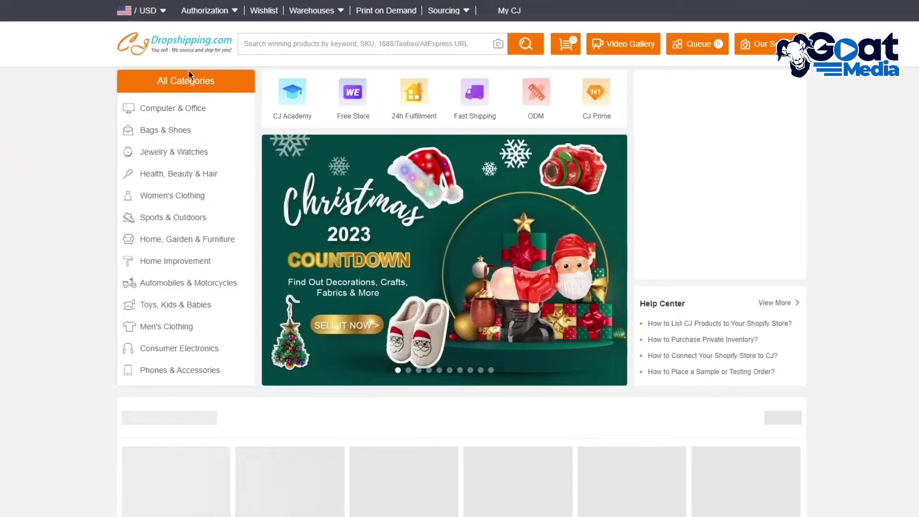
{"action": "scroll", "coordinate": [89, 320], "scroll_direction": "down", "scroll_amount": 8}
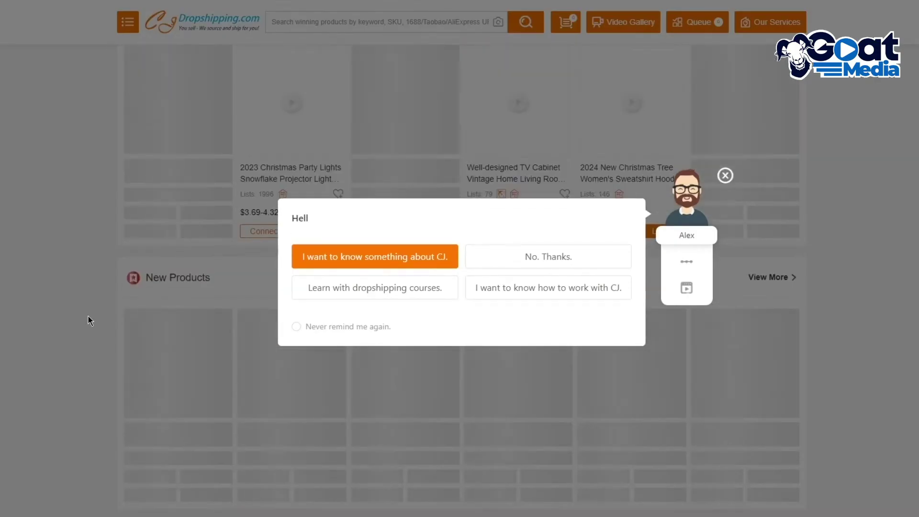
{"action": "left_click", "coordinate": [725, 175]}
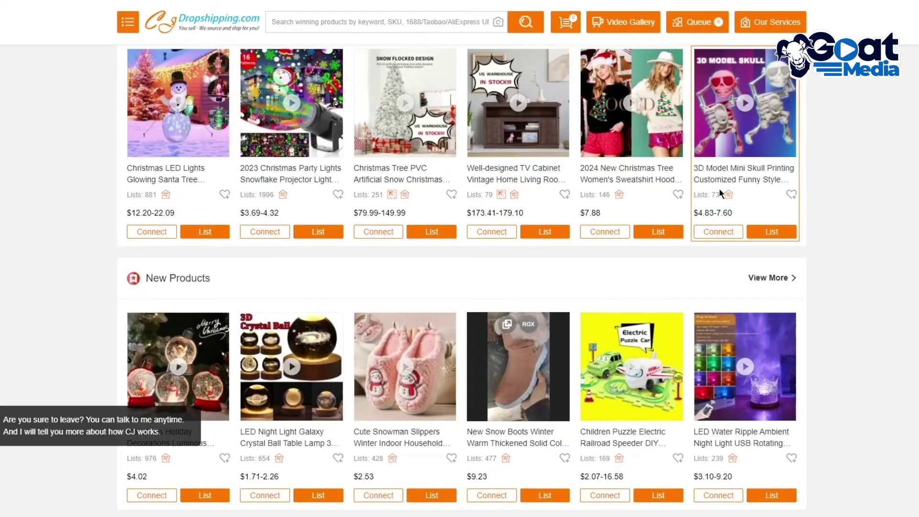
{"action": "scroll", "coordinate": [610, 227], "scroll_direction": "down", "scroll_amount": 5}
{"action": "scroll", "coordinate": [611, 227], "scroll_direction": "down", "scroll_amount": 5}
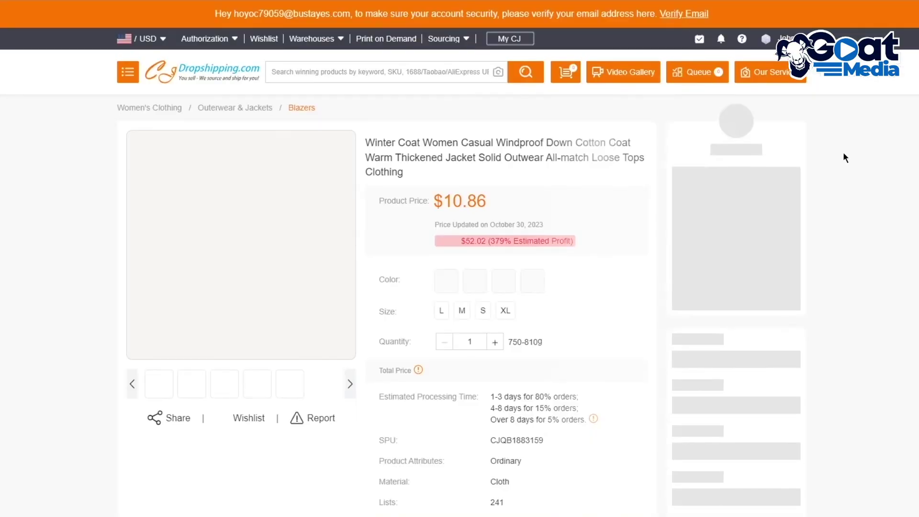
{"action": "scroll", "coordinate": [857, 173], "scroll_direction": "down", "scroll_amount": 4}
{"action": "scroll", "coordinate": [833, 189], "scroll_direction": "down", "scroll_amount": 2}
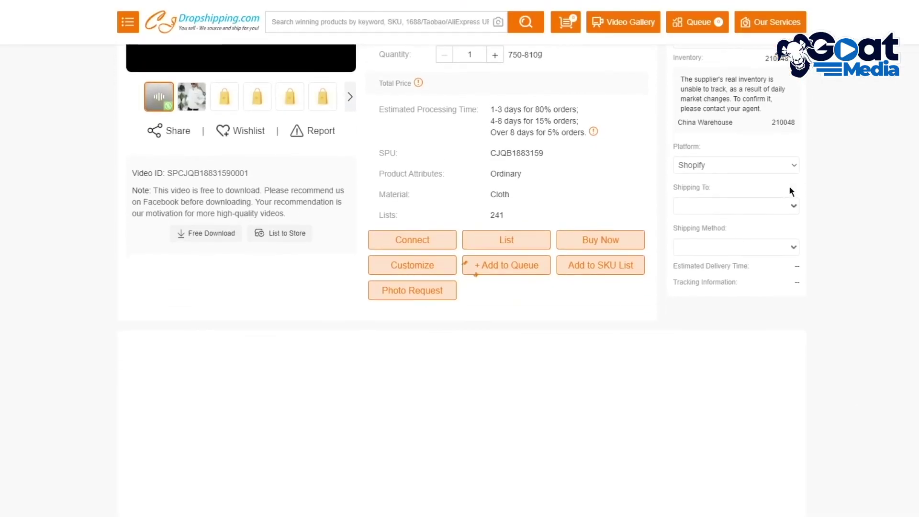
List the Winter Coat to Shopify with new product type 'kn' and recommended prices on all variants
{"action": "left_click", "coordinate": [489, 249]}
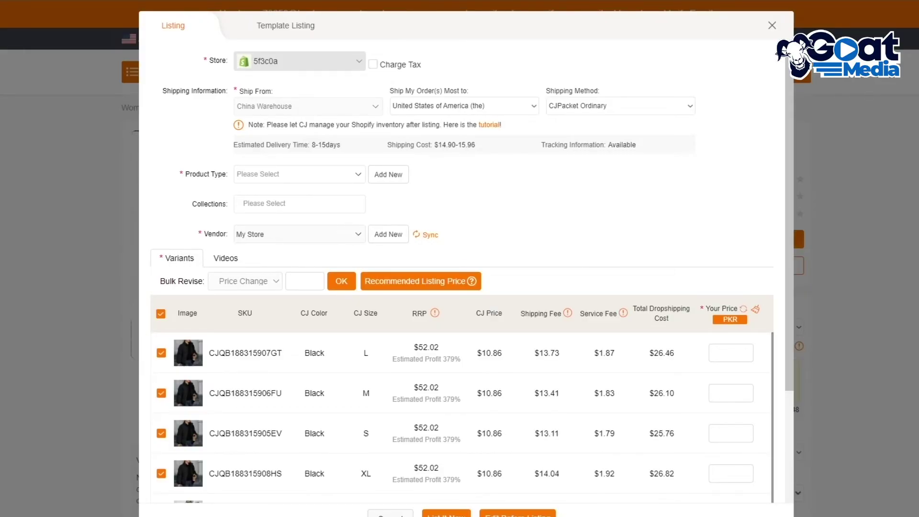
{"action": "left_click", "coordinate": [373, 184]}
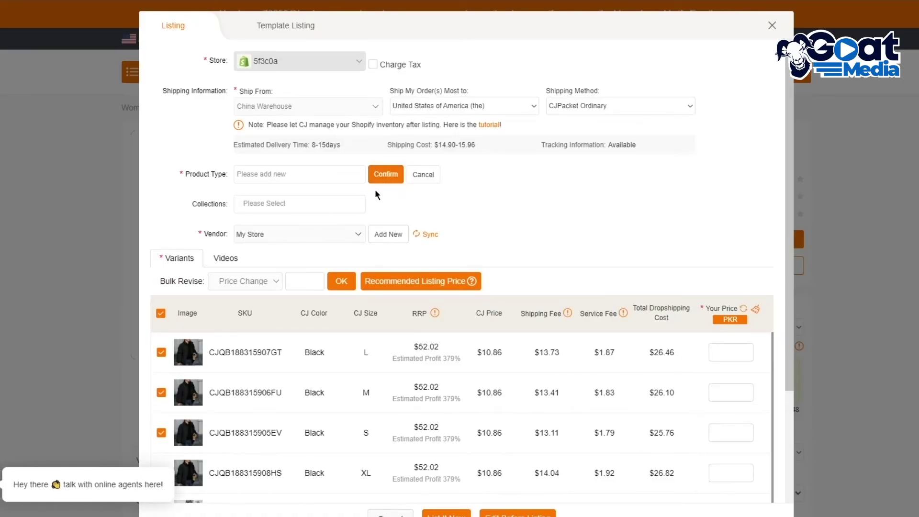
{"action": "left_click", "coordinate": [343, 176]}
{"action": "type", "text": "kn"}
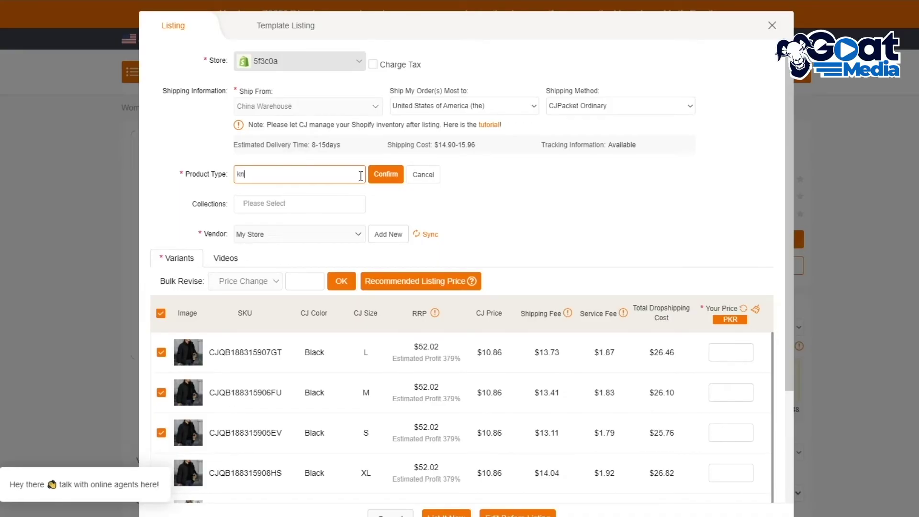
{"action": "left_click", "coordinate": [386, 174]}
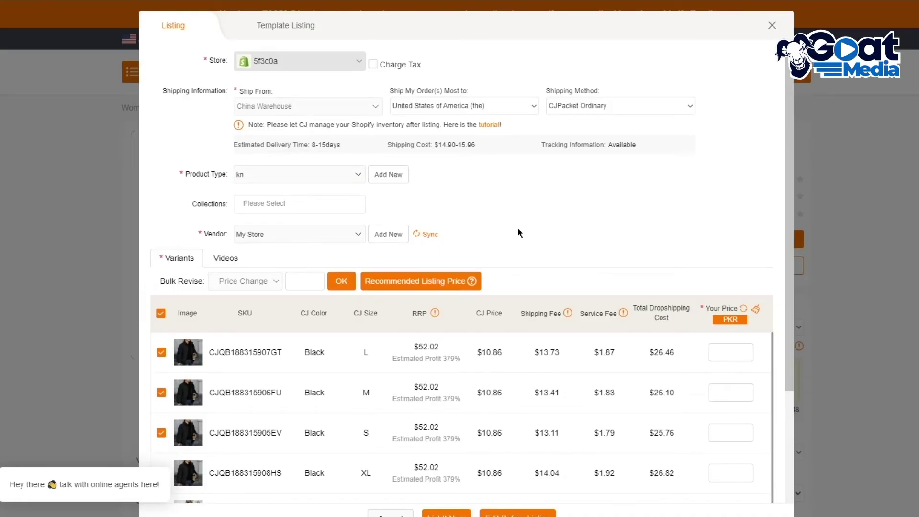
{"action": "left_click", "coordinate": [381, 281]}
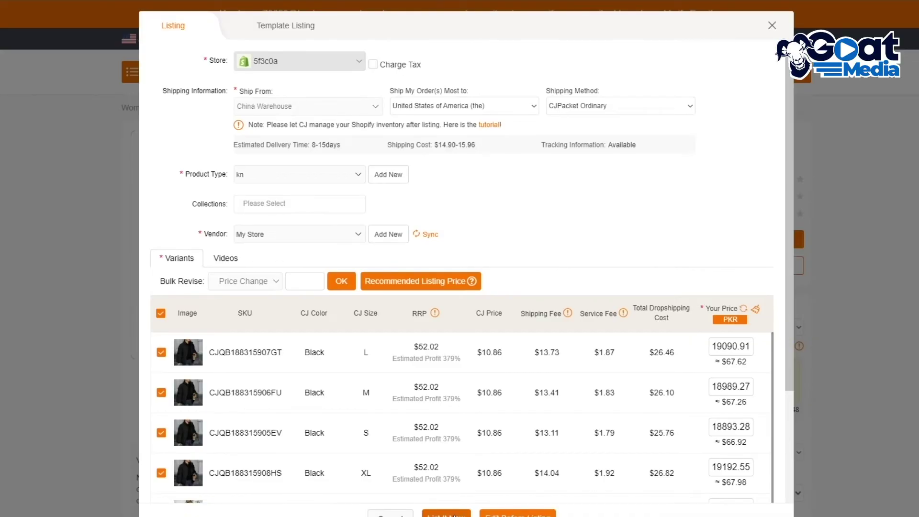
{"action": "left_click", "coordinate": [446, 514]}
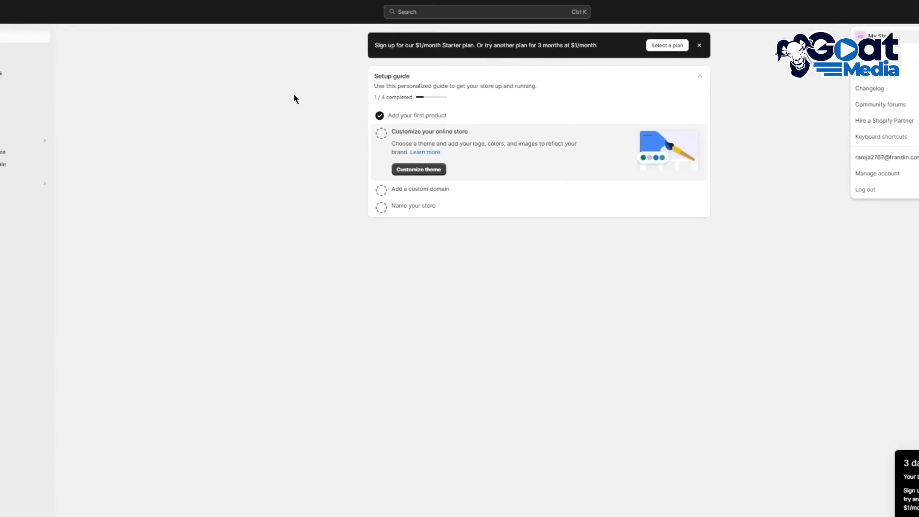
Go to the Shopify Products list, where the Winter Coat now appears as Active
{"action": "left_click", "coordinate": [29, 50]}
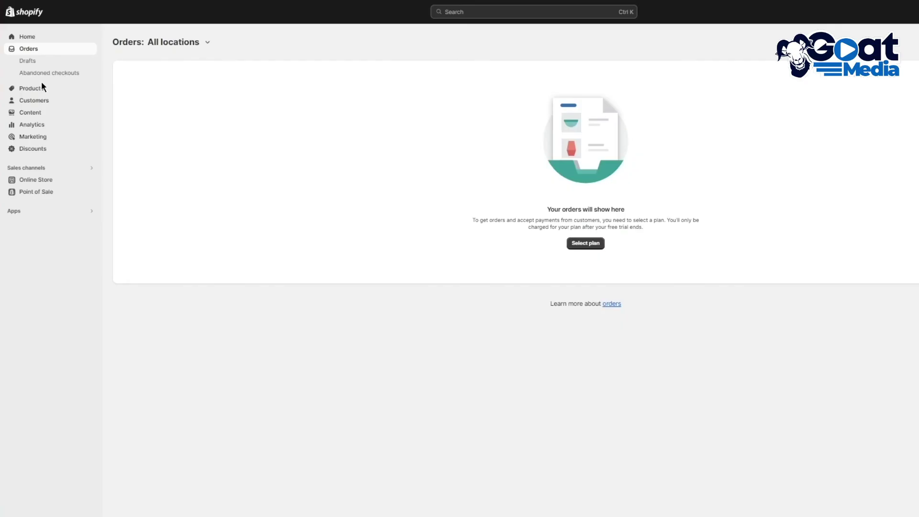
{"action": "left_click", "coordinate": [53, 88]}
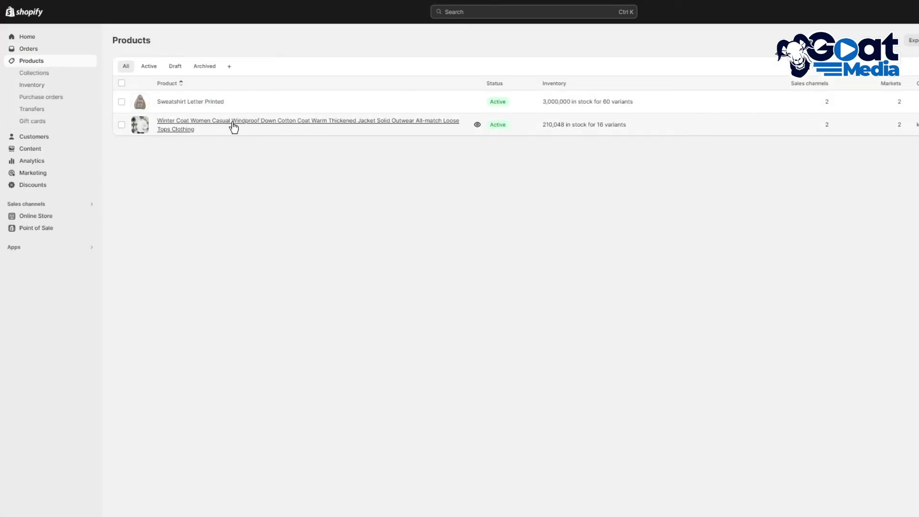